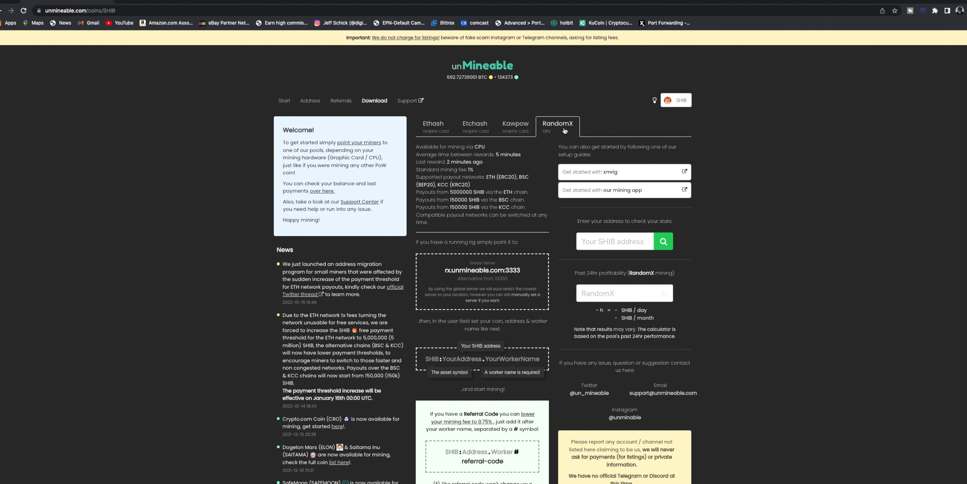
Consult the xmrig setup guide for RandomX mining and return to the SHIB mining page.
left_click(600, 173)
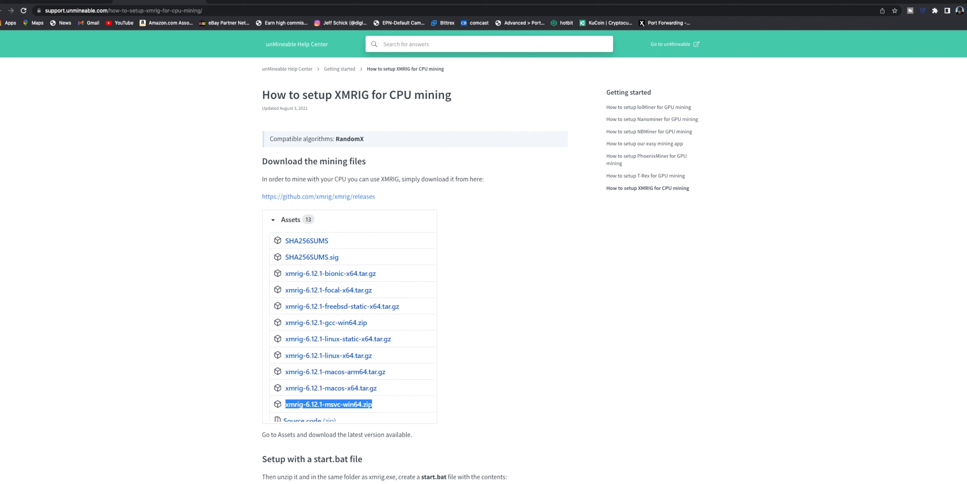
left_click(68, 1)
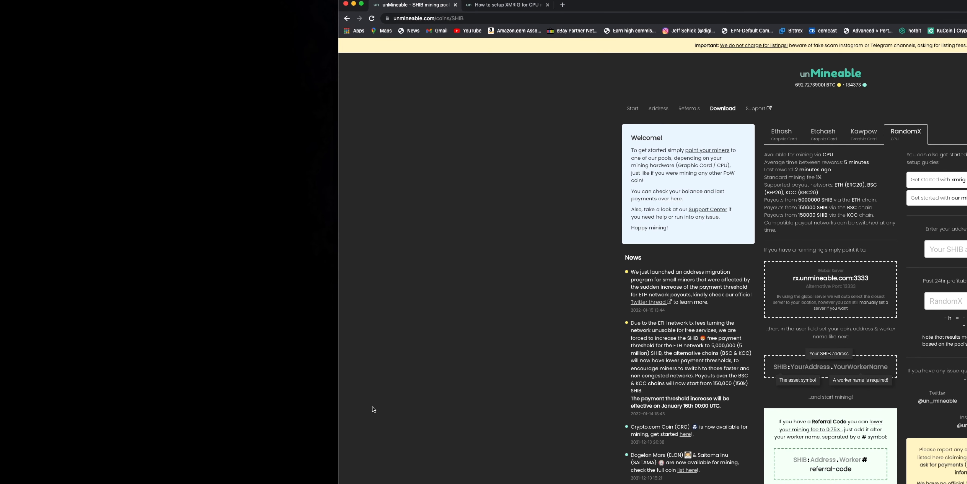
Switch to Finder, open the xmrig-6.15.0 folder in Downloads, and bring up the terminal window running xmrig.
left_click(385, 482)
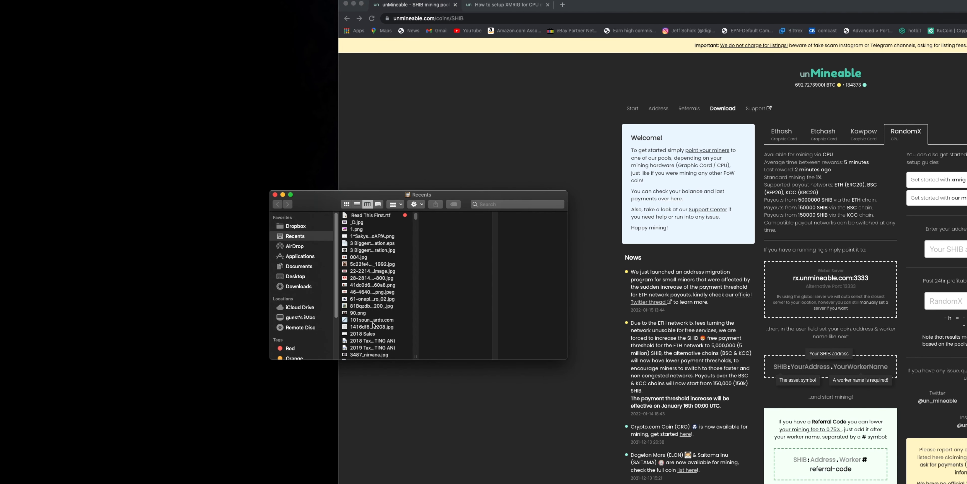
left_click(305, 287)
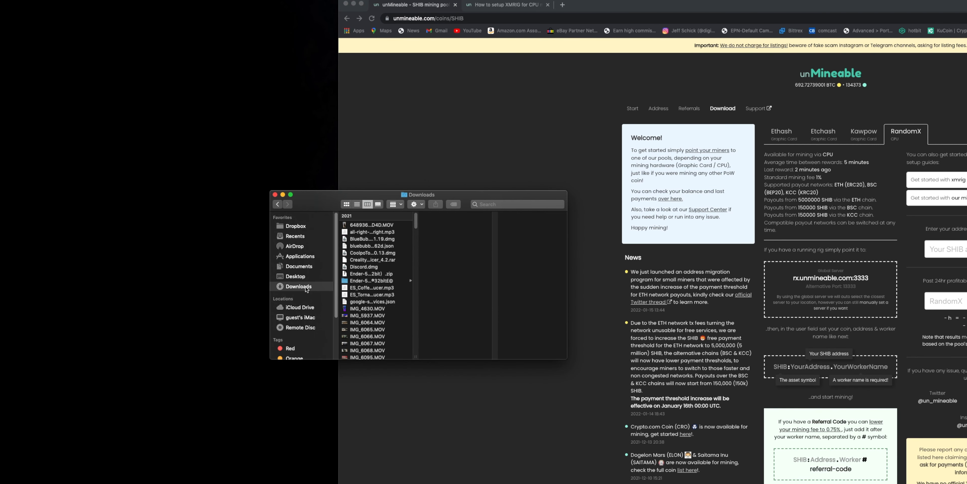
left_click_drag(417, 226, 417, 242)
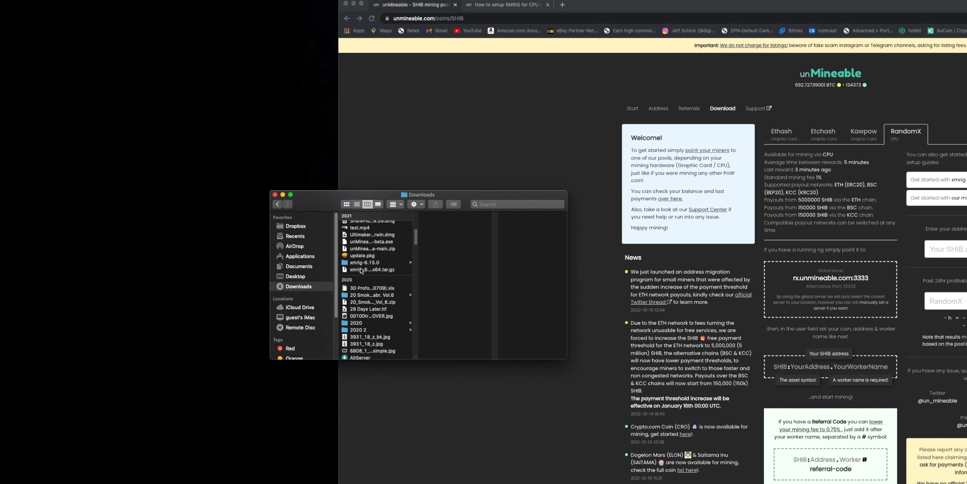
left_click(404, 264)
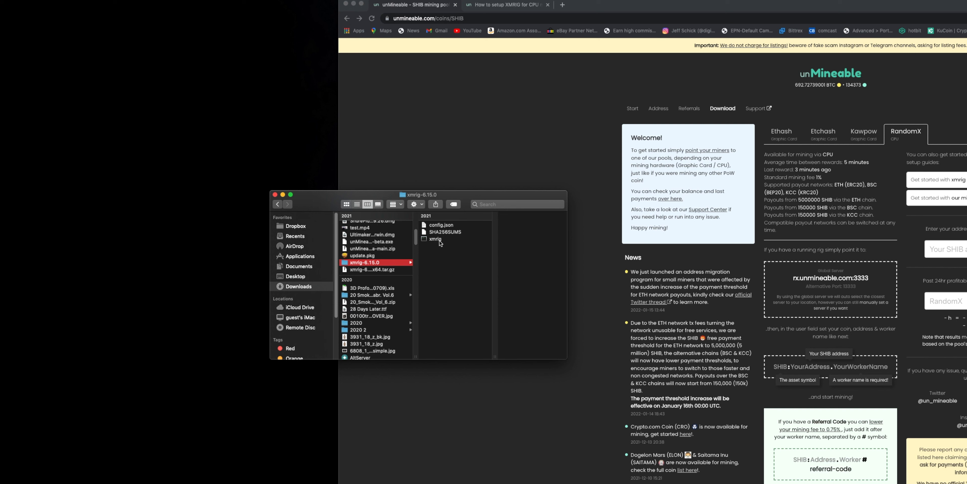
left_click_drag(237, 483, 220, 203)
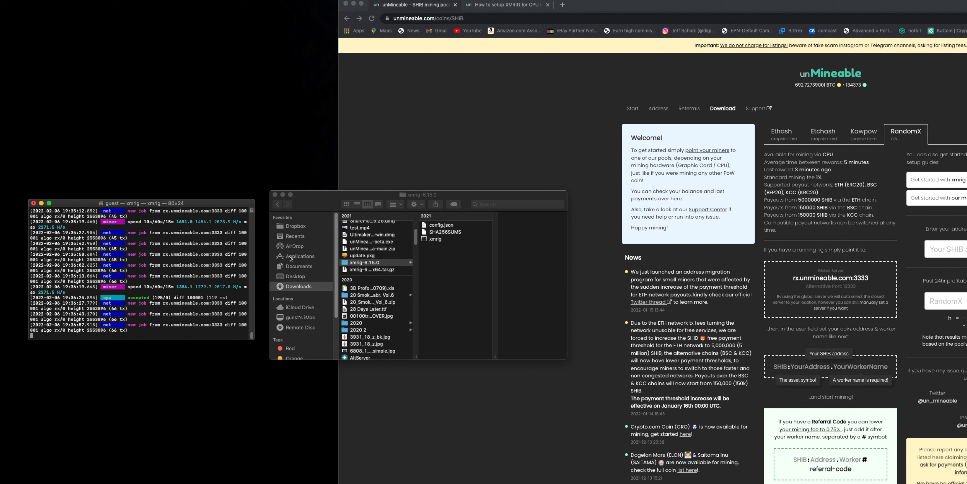
Open config.json from the xmrig-6.15.0 folder and enlarge its window and text to examine the pool url and user entries.
double_click(452, 227)
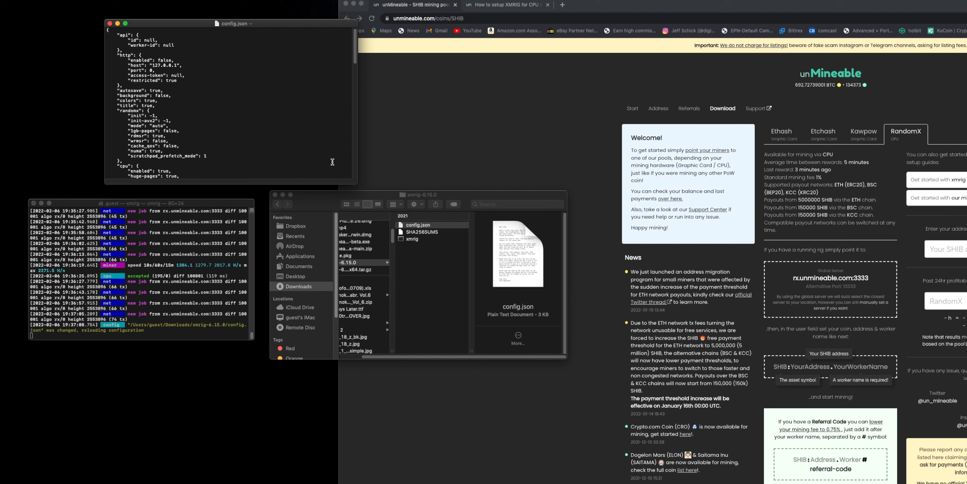
left_click_drag(357, 184, 521, 309)
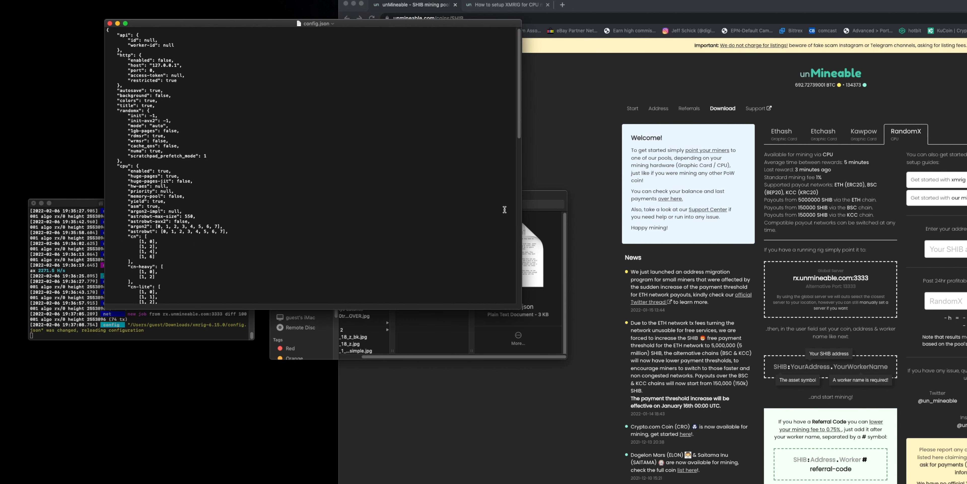
left_click_drag(520, 139, 494, 265)
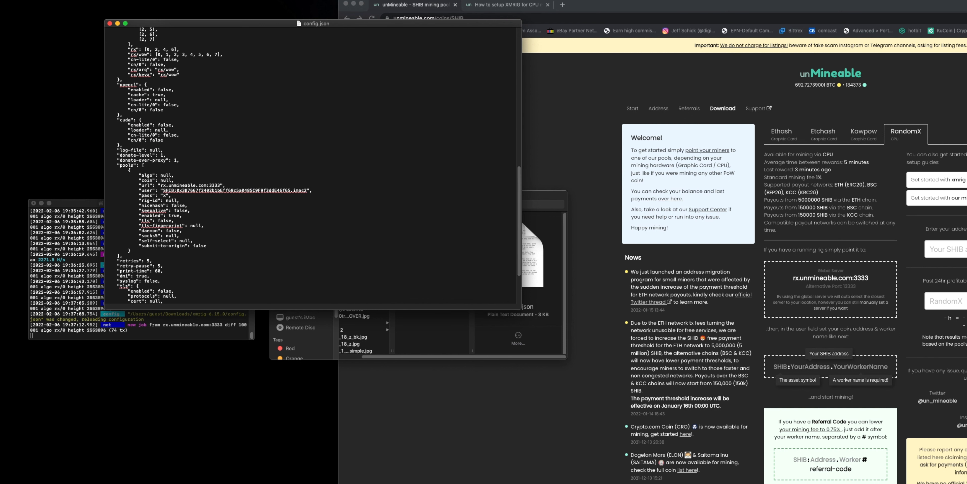
left_click(97, 0)
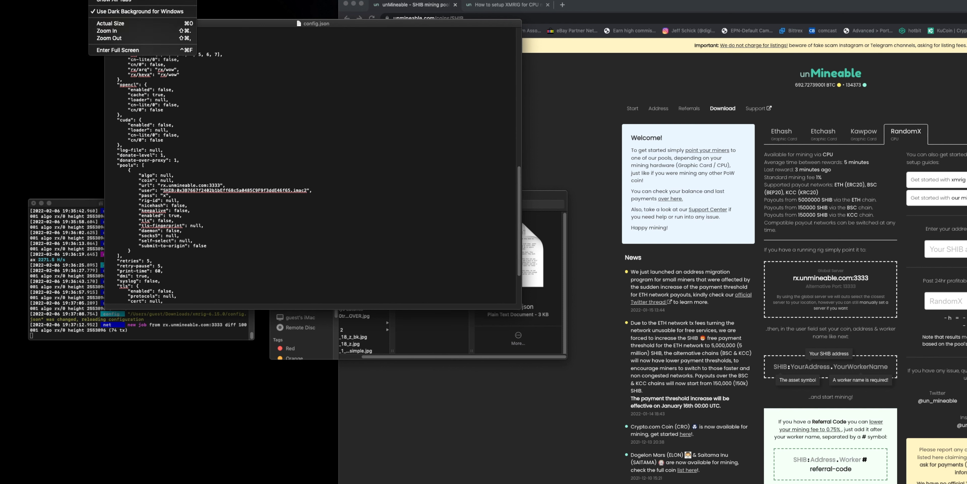
left_click(121, 31)
left_click_drag(260, 306, 191, 306)
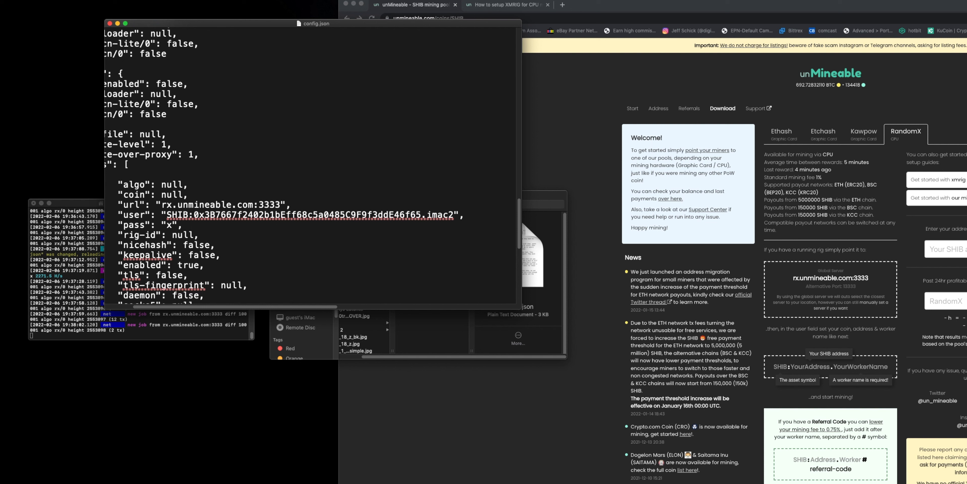
Save config.json and close its window.
left_click(38, 0)
left_click(48, 26)
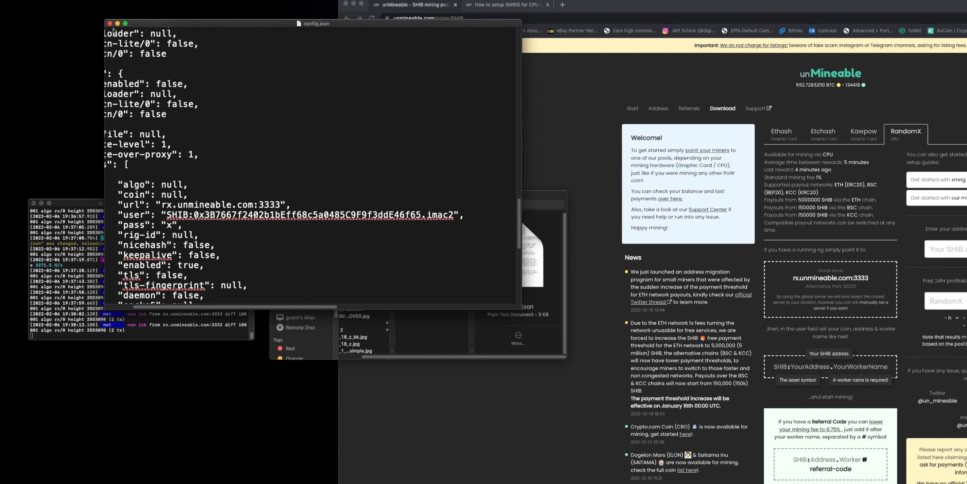
key("super+w")
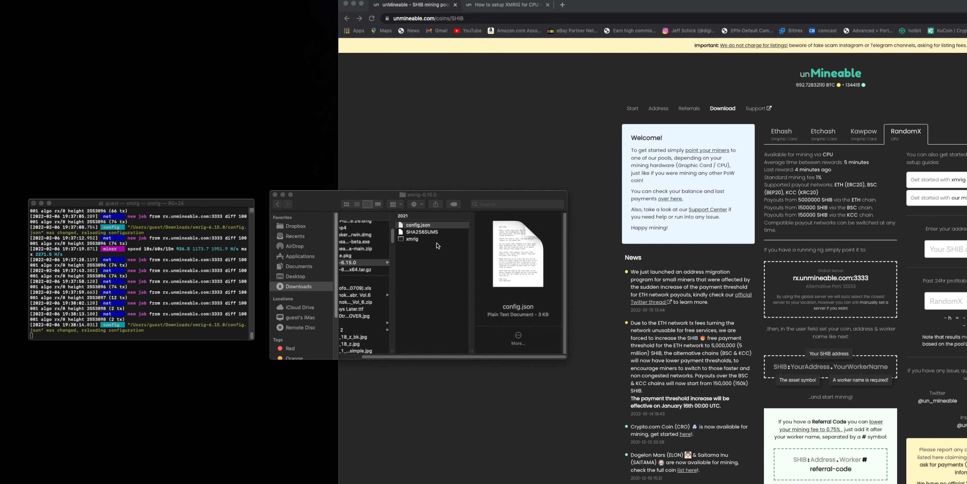
Terminate the running xmrig process and launch xmrig again from the xmrig-6.15.0 folder.
left_click(34, 203)
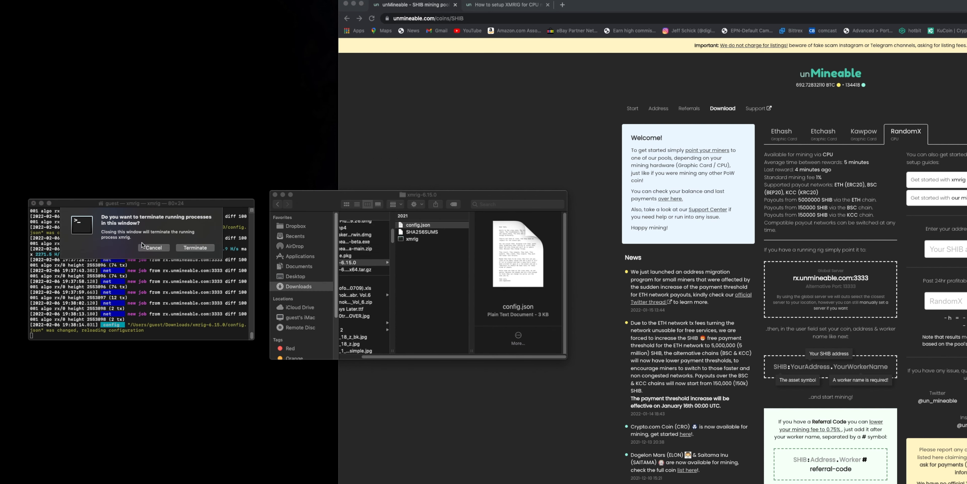
left_click(195, 249)
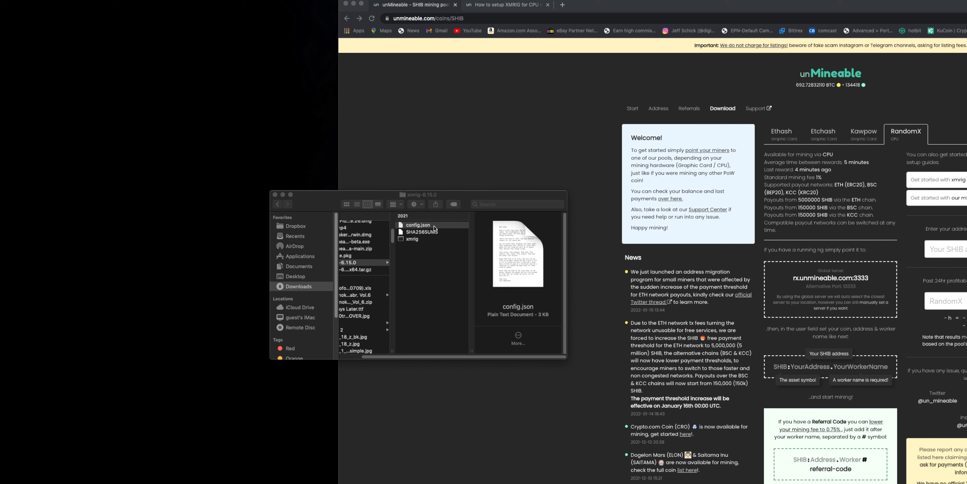
left_click(427, 240)
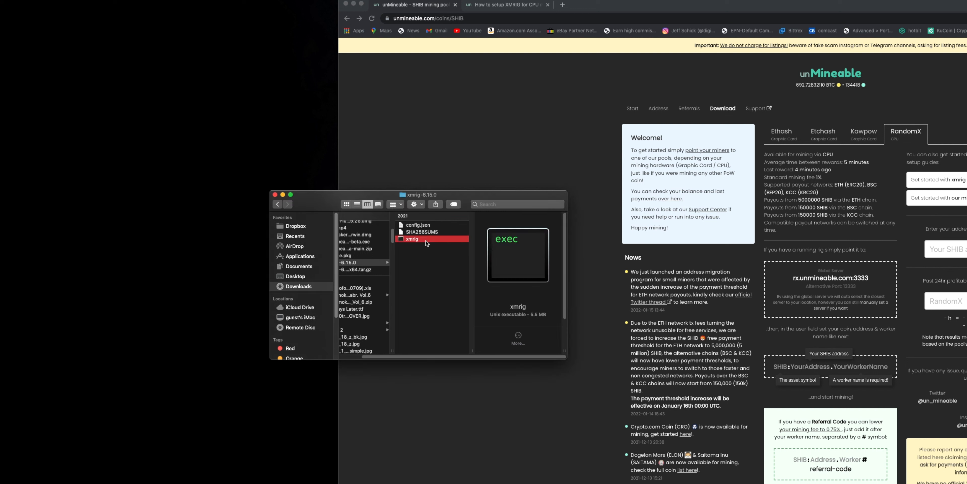
double_click(417, 241)
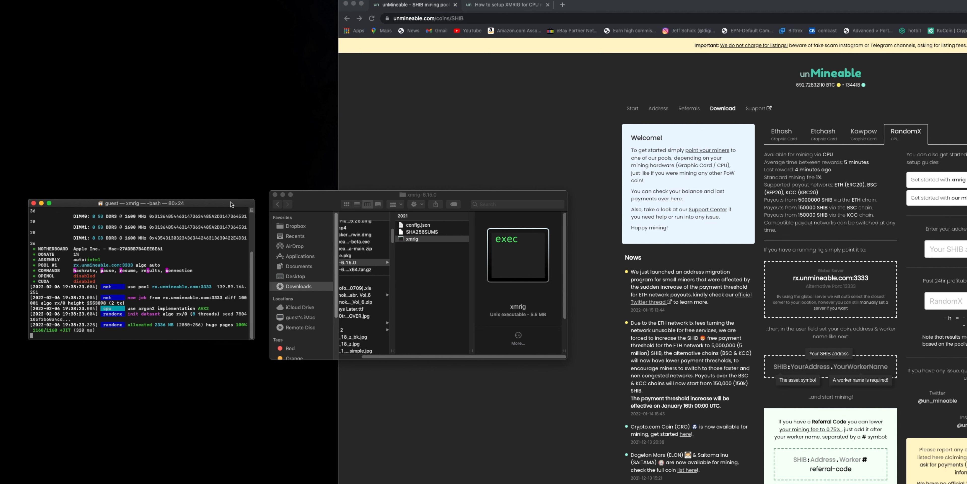
Bring the browser back into view and open the SHIBA INU page from the unMineable coin list.
left_click_drag(638, 6, 343, 0)
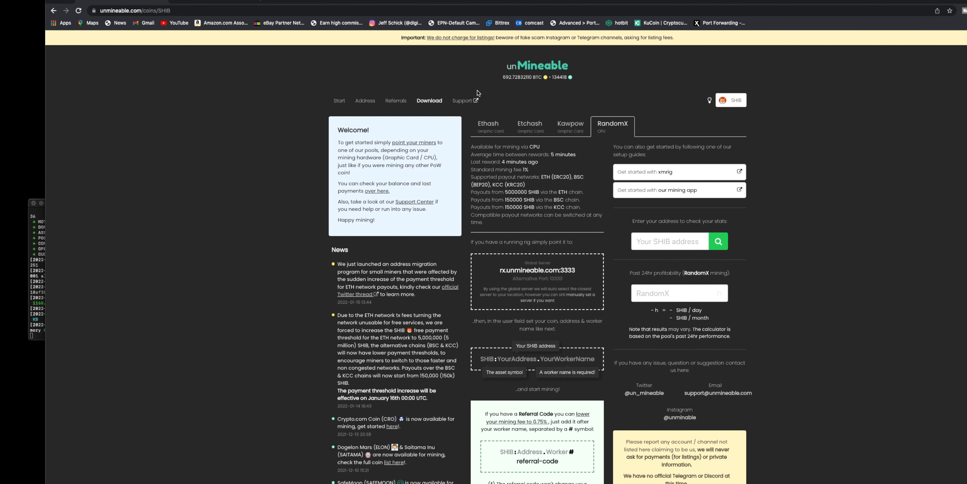
left_click(546, 71)
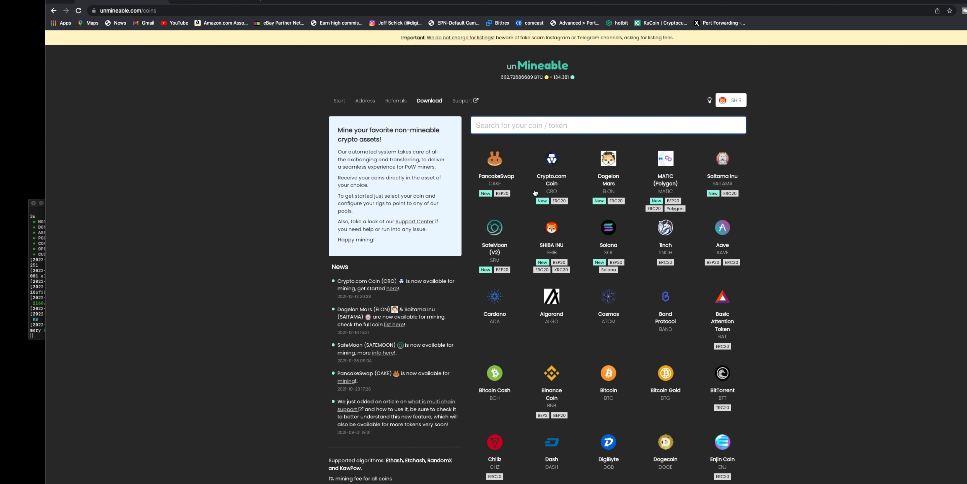
left_click(552, 227)
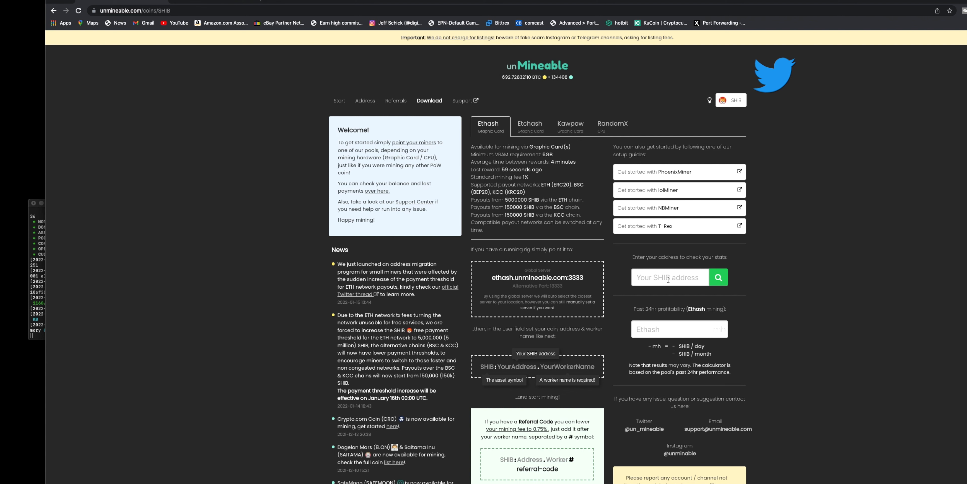
left_click(667, 280)
right_click(667, 280)
left_click(668, 280)
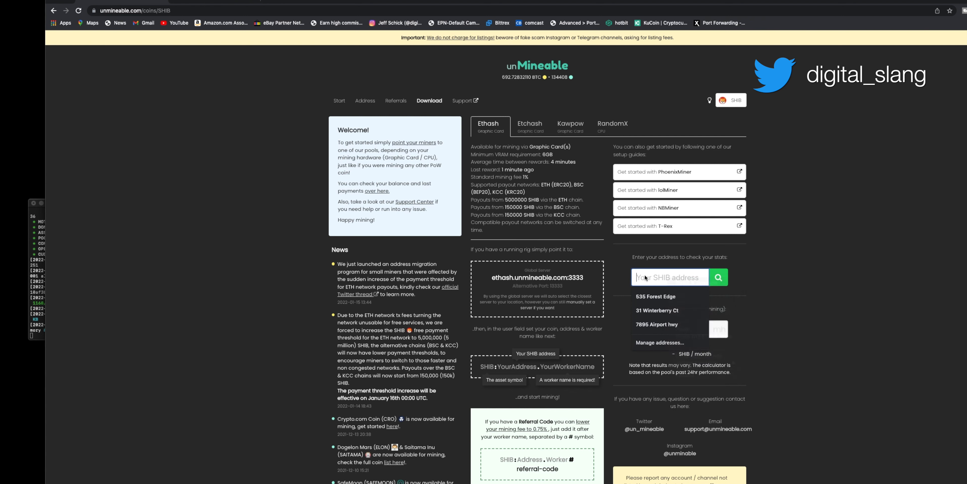
left_click(39, 337)
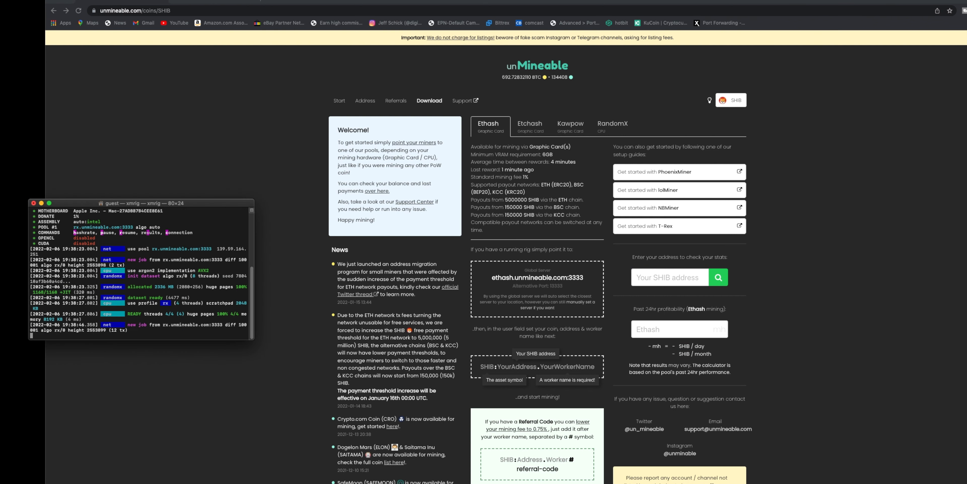
left_click(0, 0)
left_click(64, 143)
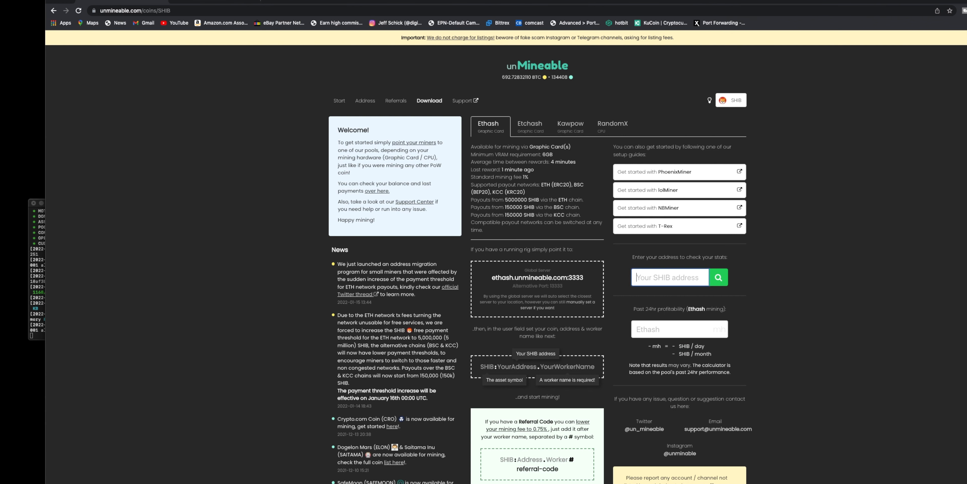
Reopen config.json from the xmrig-6.15.0 folder in Finder at its pools section.
left_click(385, 482)
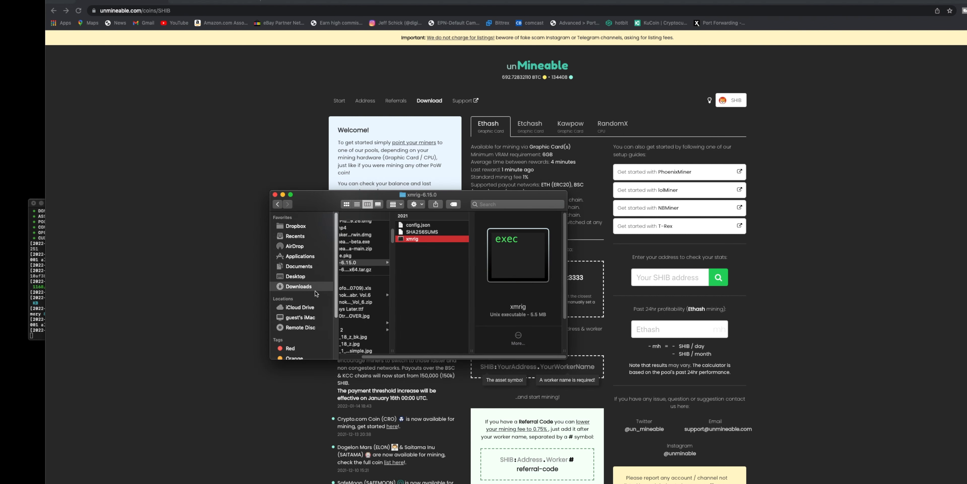
left_click(432, 226)
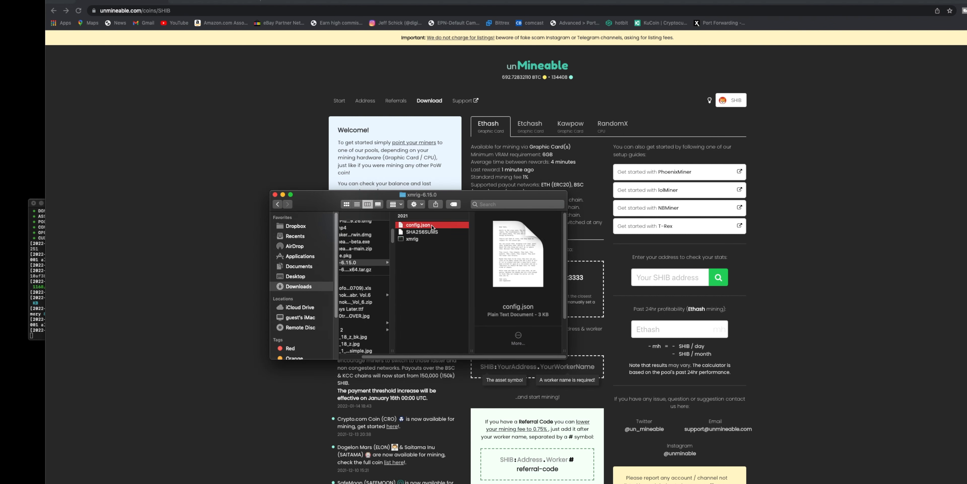
double_click(432, 226)
left_click_drag(358, 58, 346, 145)
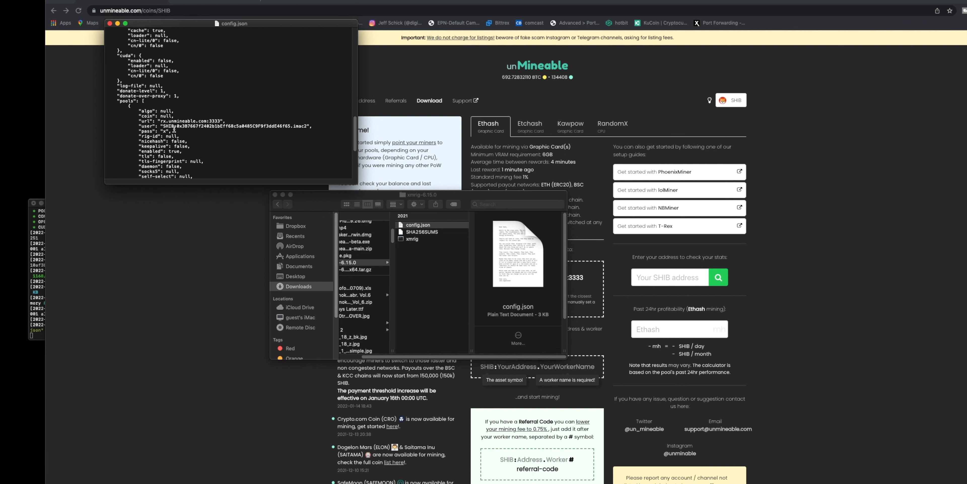
Copy the wallet address from the pool's user entry and close both config.json and the Finder window.
left_click_drag(177, 126, 288, 126)
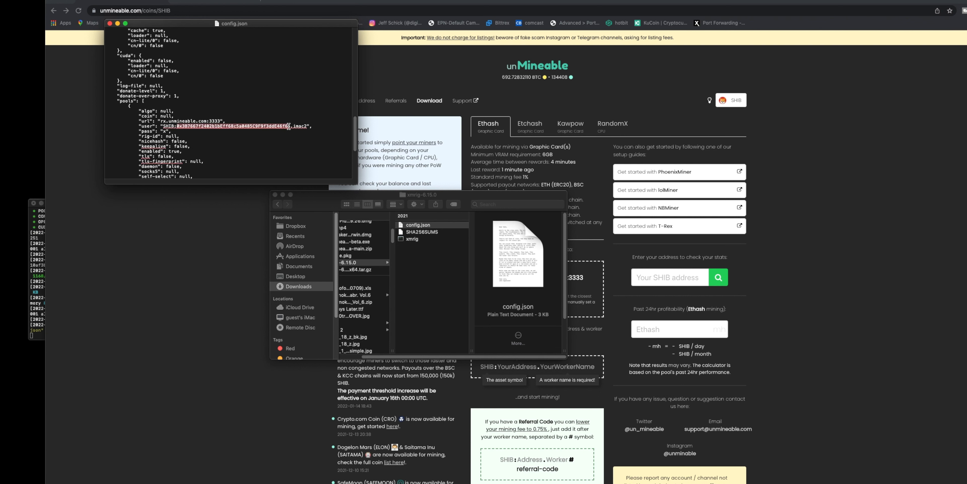
right_click(277, 128)
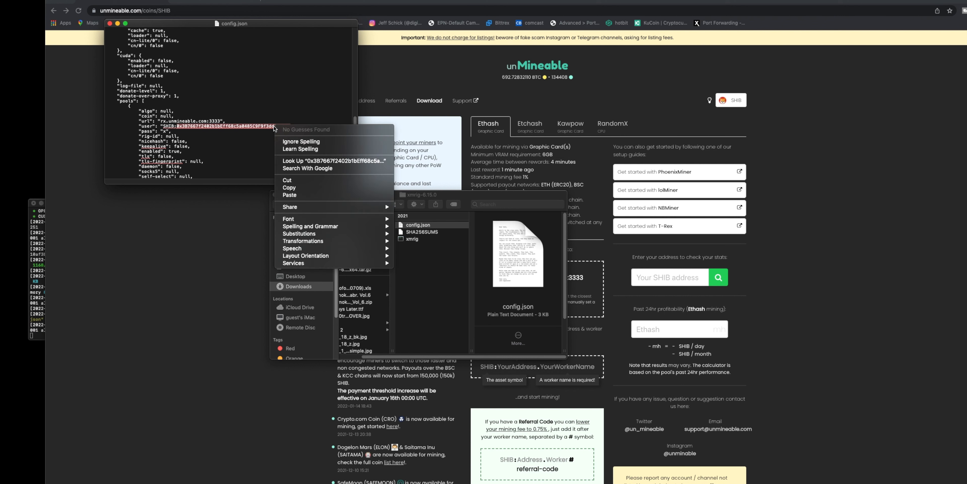
left_click(296, 186)
left_click(110, 24)
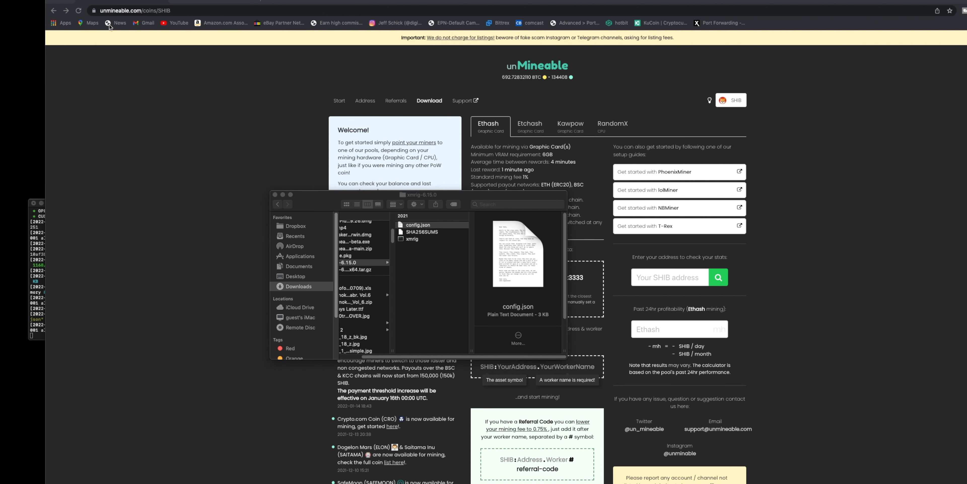
left_click(275, 194)
Paste the wallet address into the SHIB address lookup and view its mining stats and hashrate chart.
left_click(666, 281)
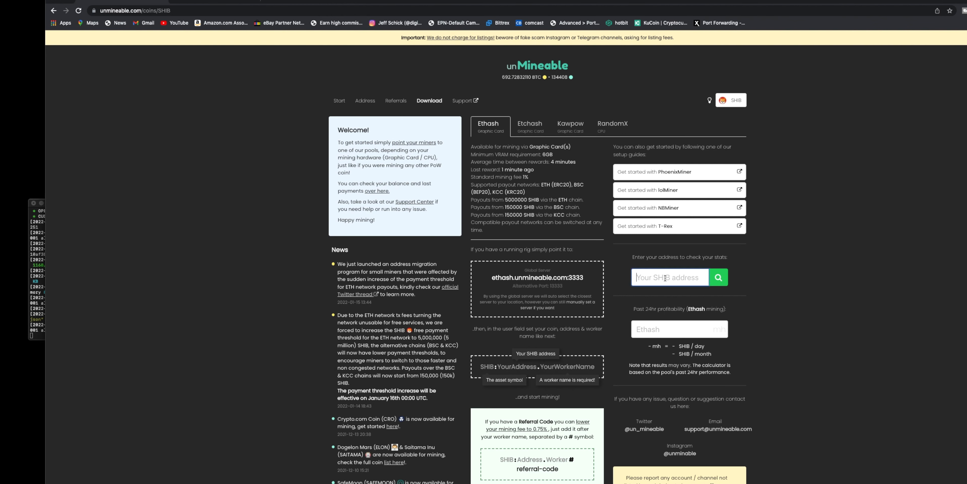
right_click(666, 279)
left_click(681, 328)
left_click(719, 278)
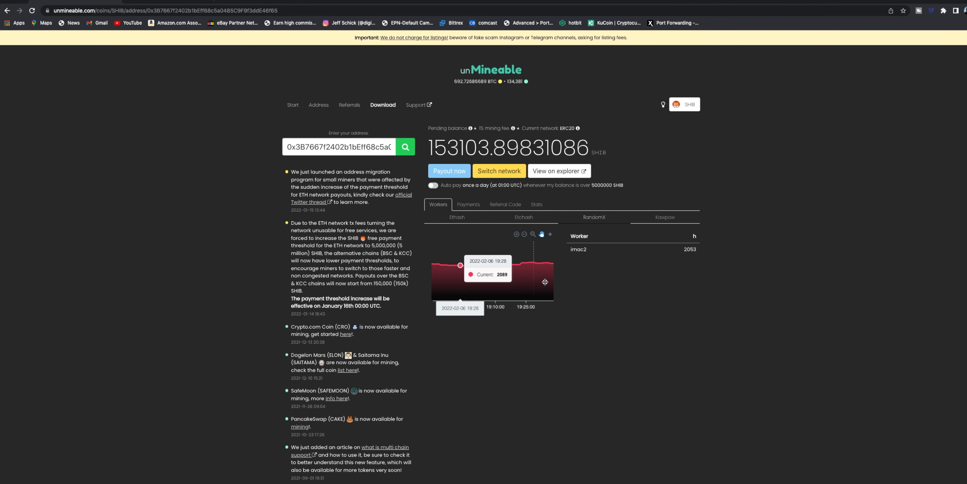
mouse_move(559, 276)
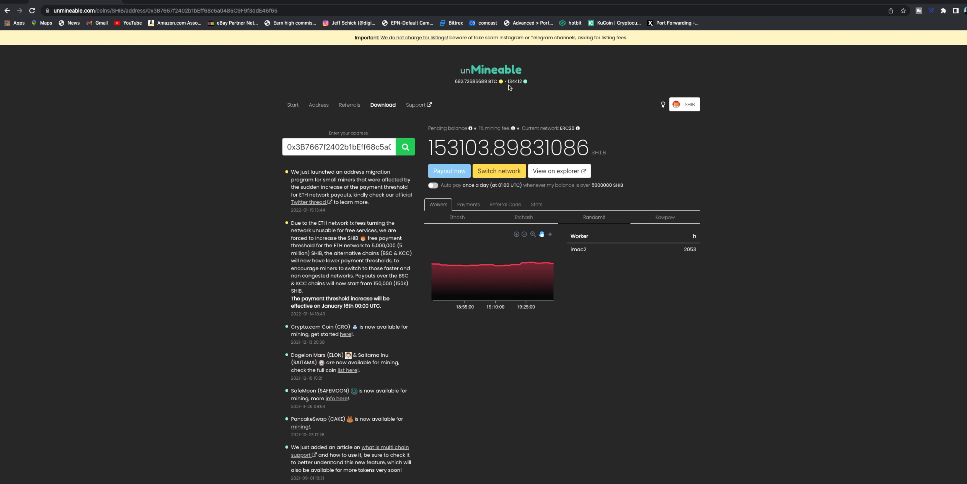
Return to the SHIBA INU page through the coin list and review the server, user field and referral code instructions.
left_click(509, 74)
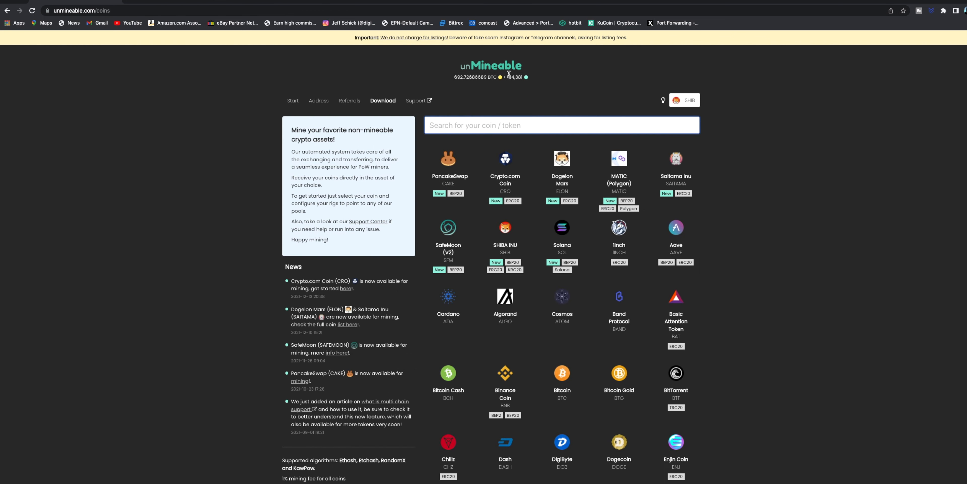
left_click(506, 230)
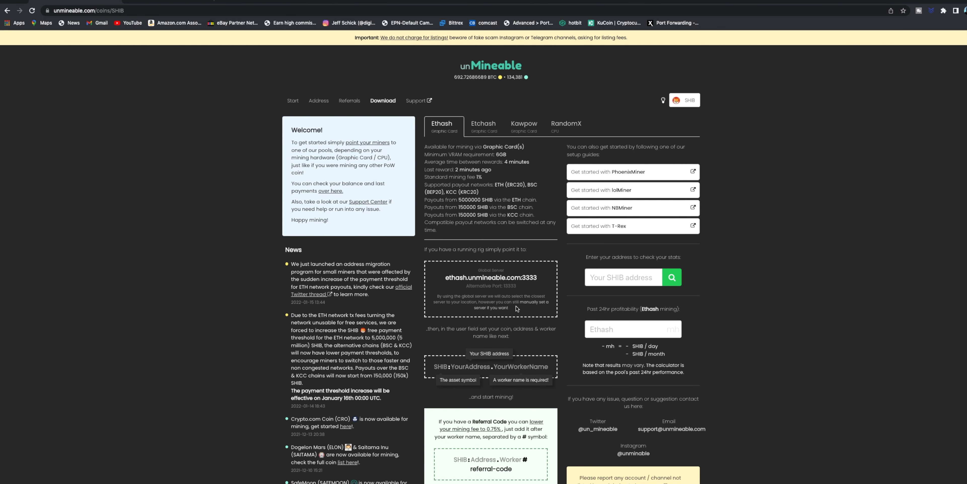
scroll(506, 285, "down", 2)
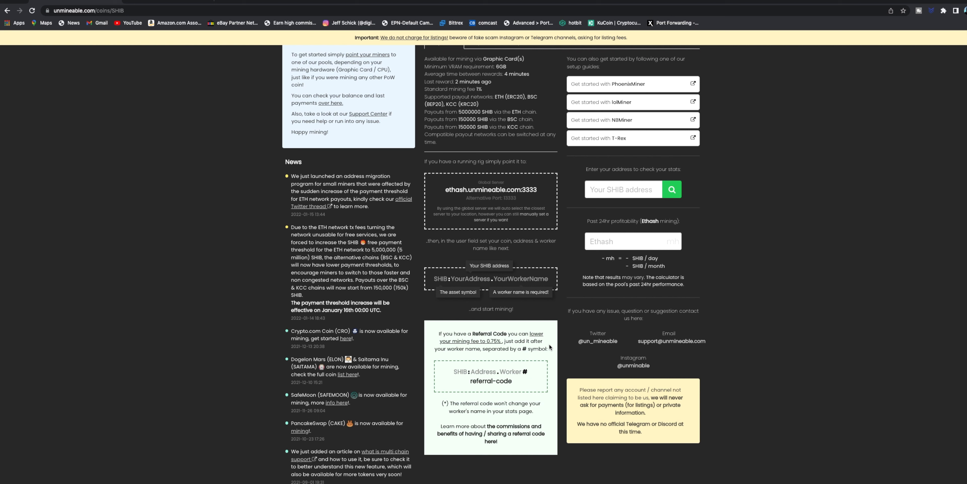
mouse_move(496, 383)
scroll(499, 359, "up", 3)
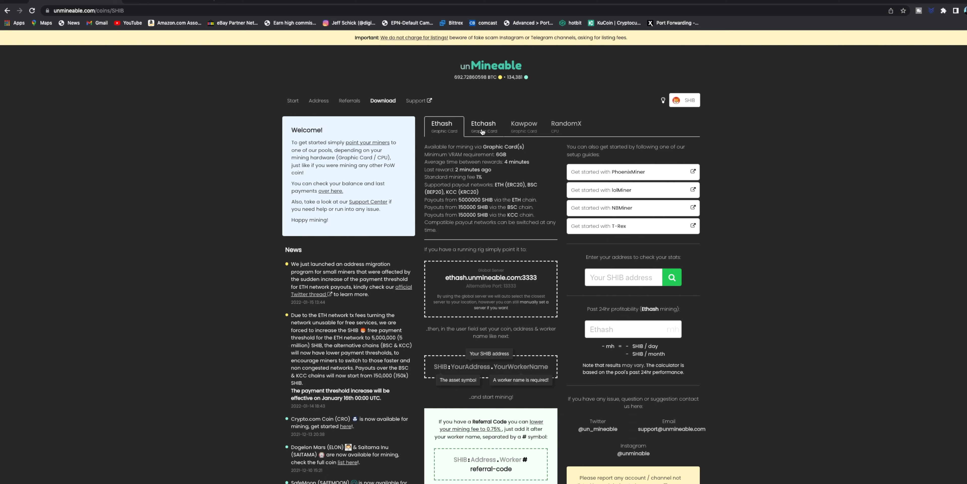
View the Kawpow mining details for SHIB and return to the Start page.
left_click(532, 131)
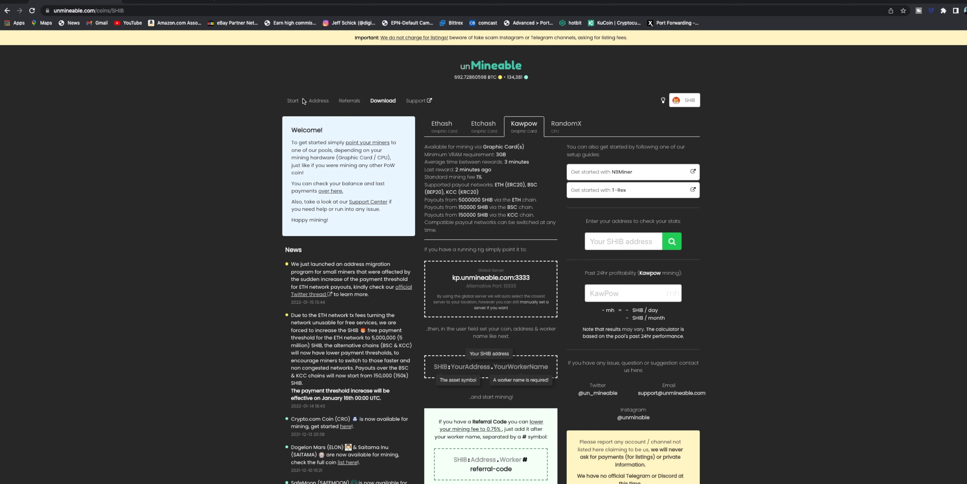
left_click(294, 101)
left_click(295, 101)
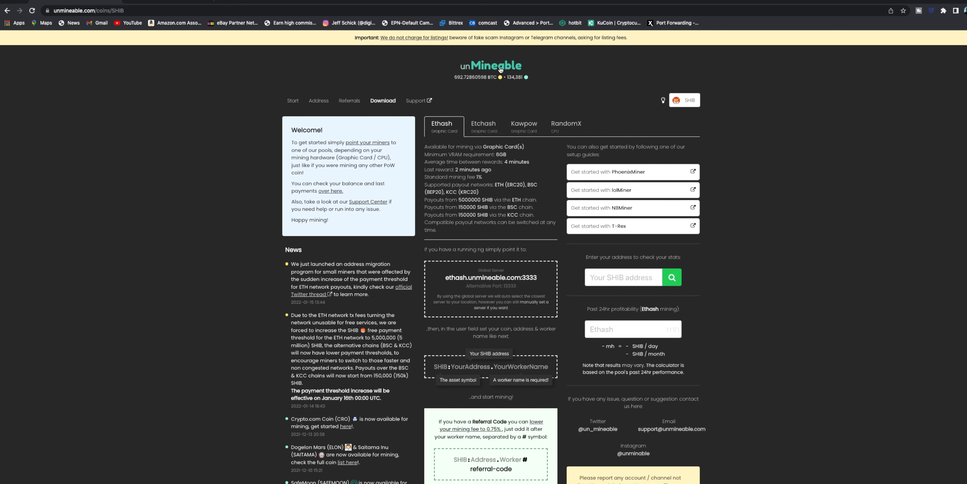